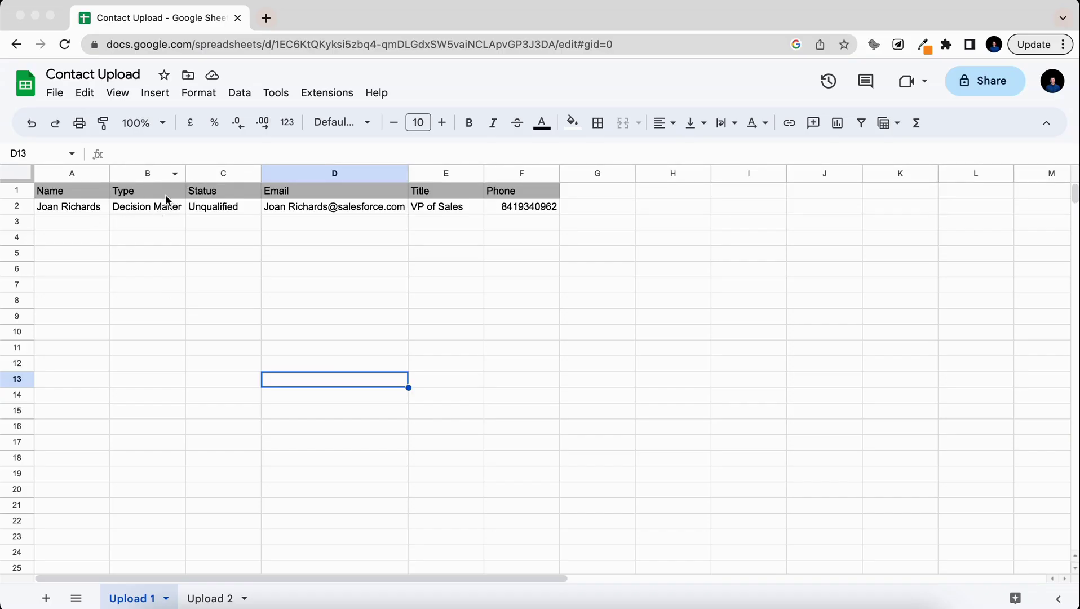
Download the Upload 1 sheet as a Comma-separated values (.csv) file
click(55, 93)
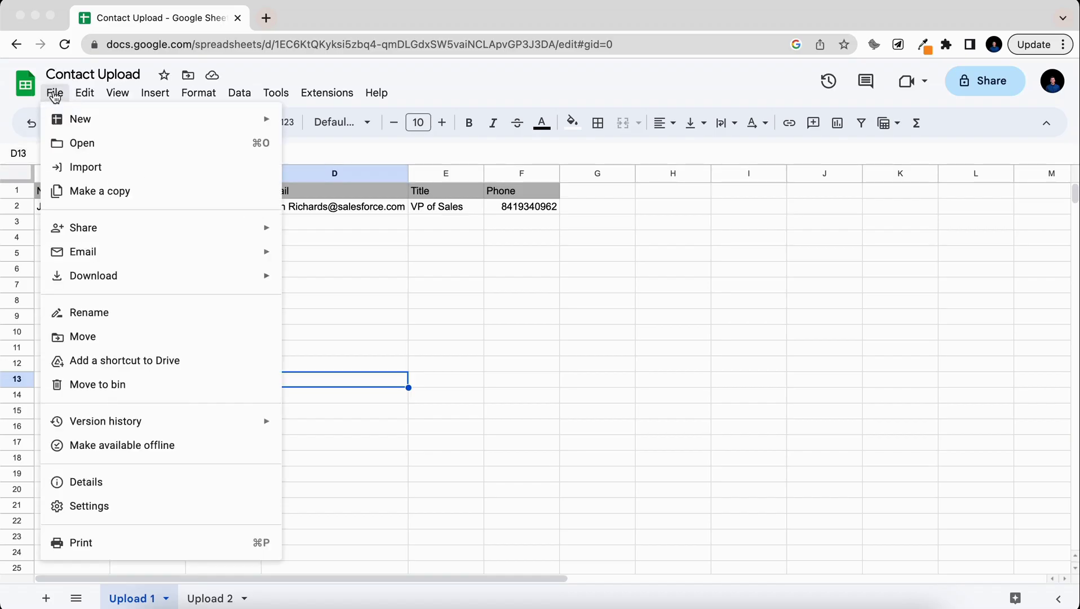
mouse_move(125, 276)
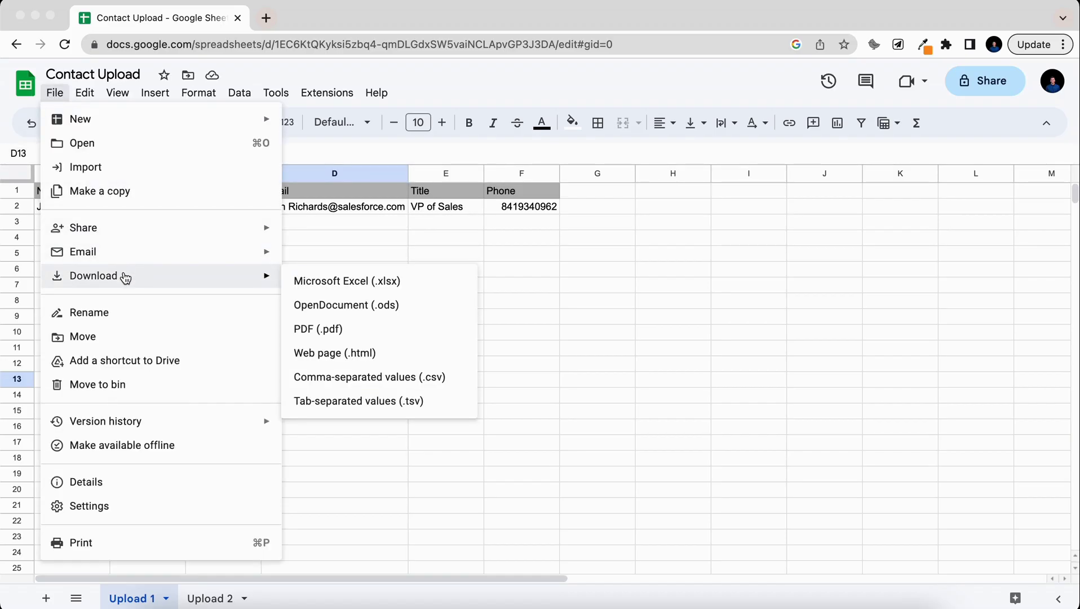
click(365, 377)
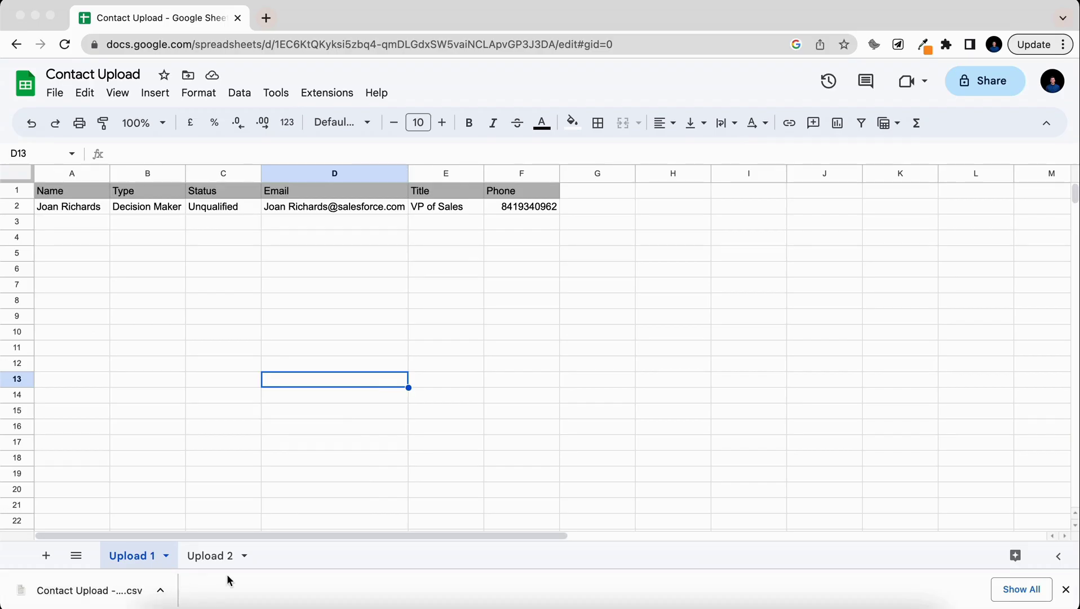
Import Contact Upload - Sheet1.csv into Notion as a CSV database
click(285, 589)
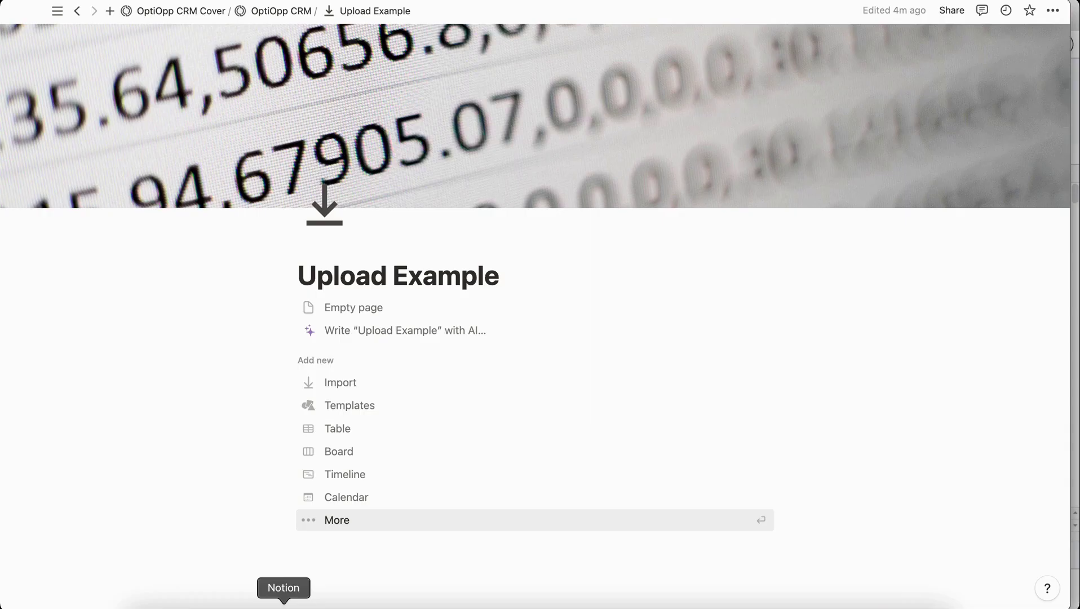
click(350, 385)
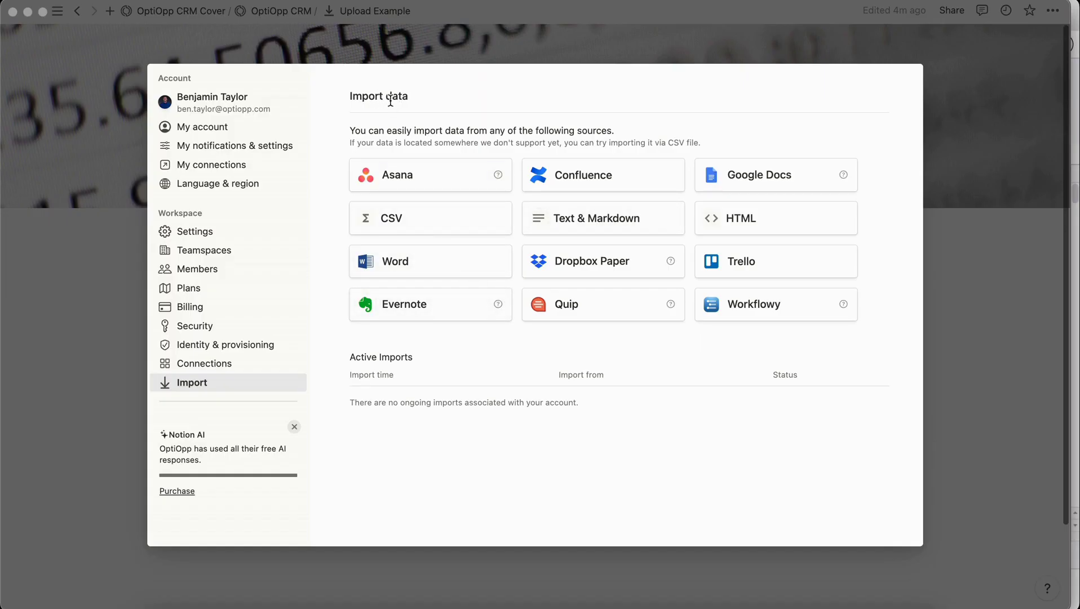
click(426, 224)
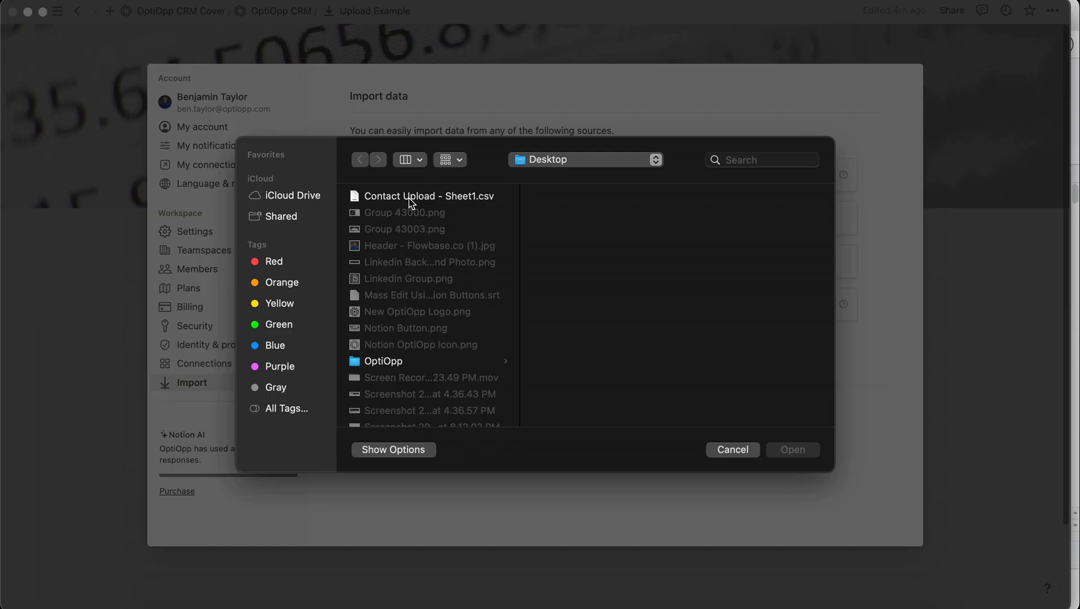
click(409, 197)
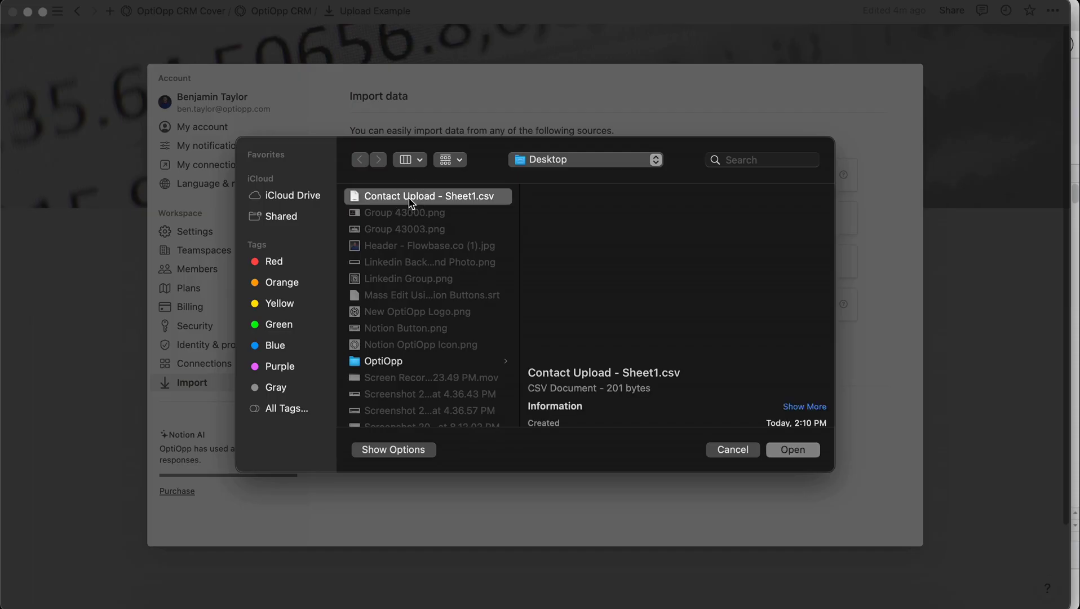
click(792, 450)
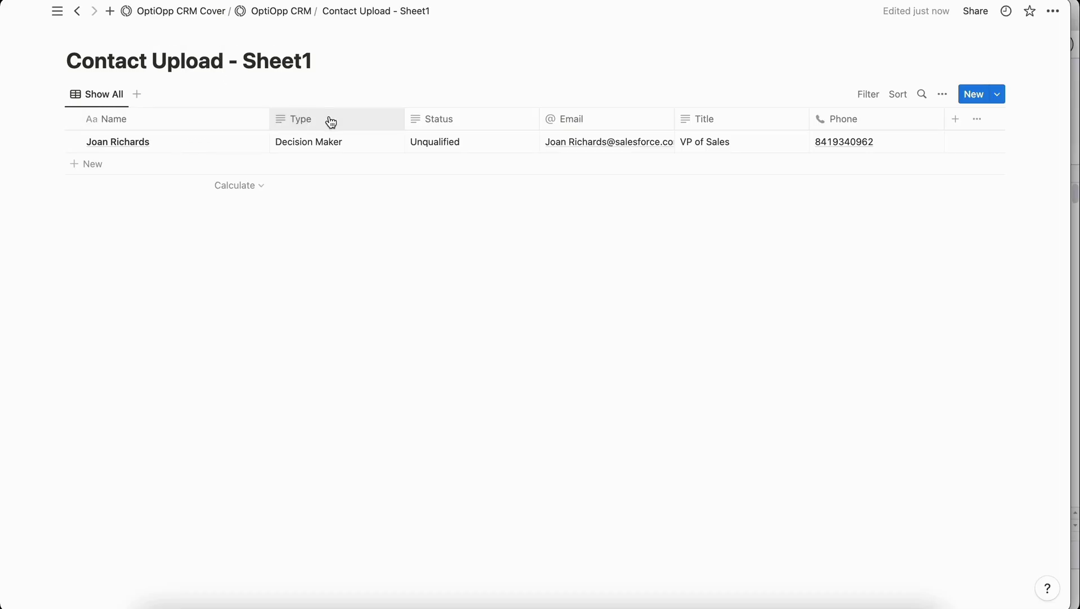
Change the Status column's property type to Status, so the contact shows Not started
click(464, 118)
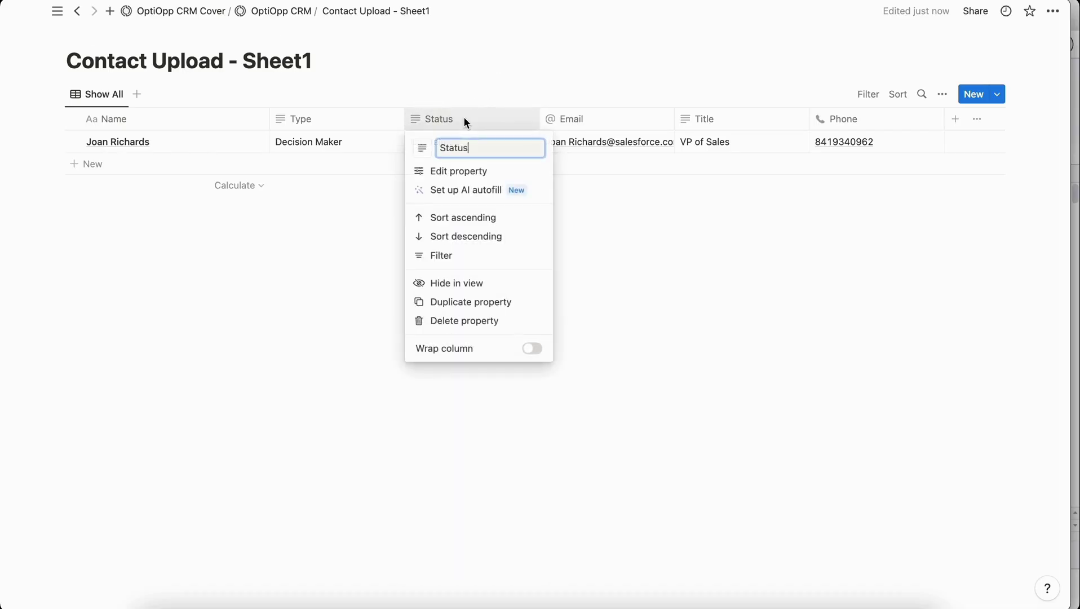
click(468, 172)
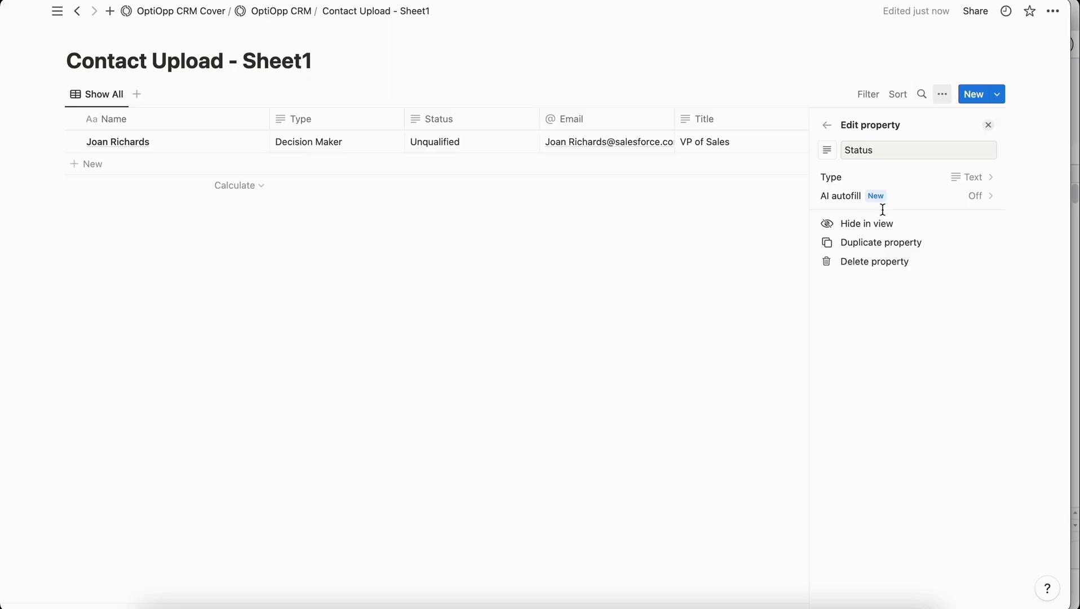
click(906, 179)
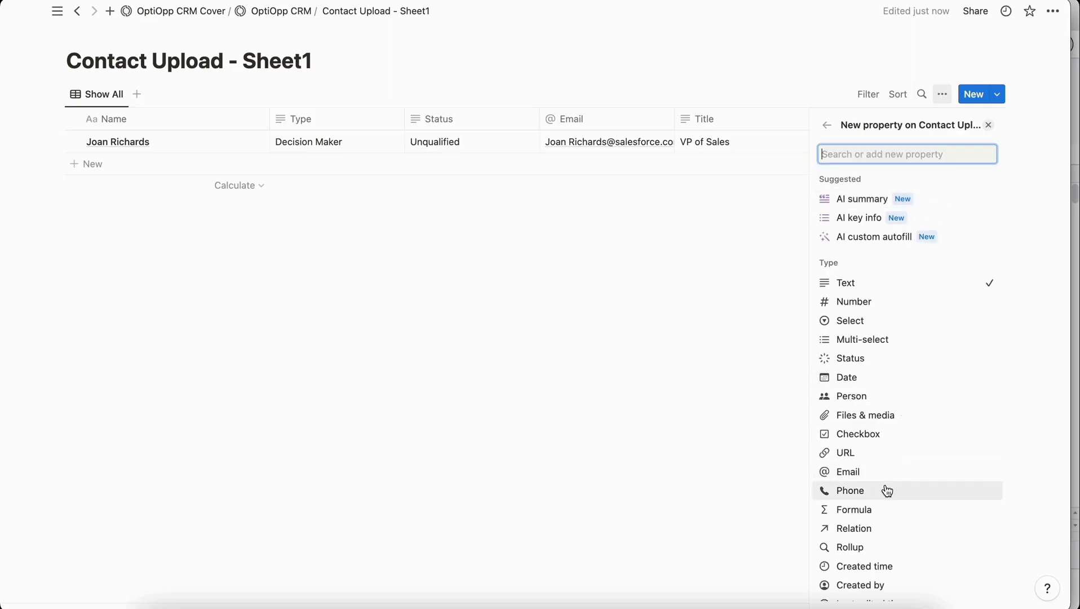
scroll(885, 491, down, 2)
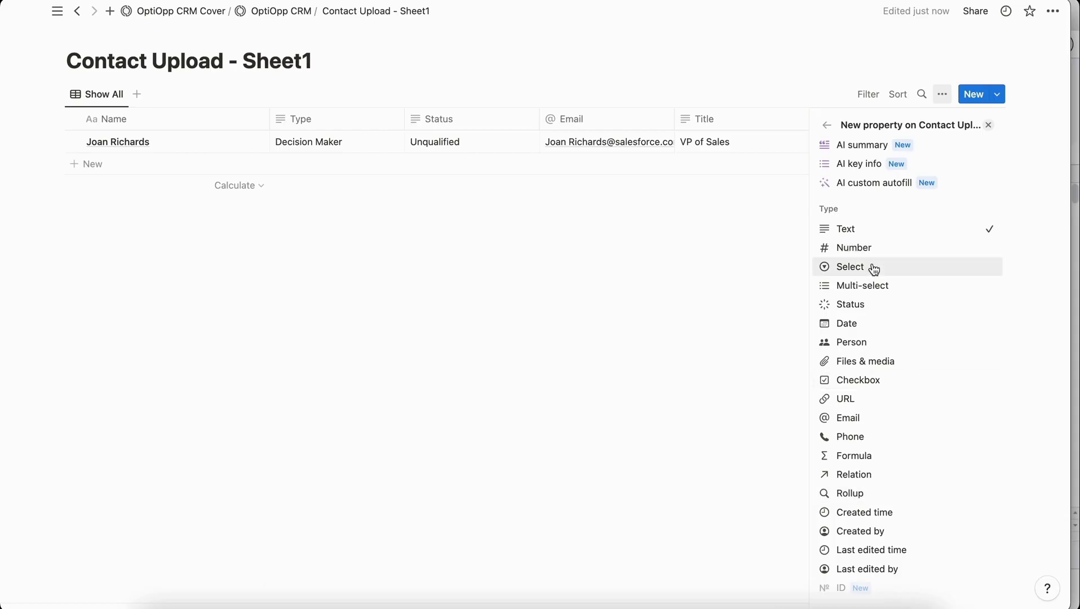
click(858, 310)
key(Escape)
click(471, 143)
key(Escape)
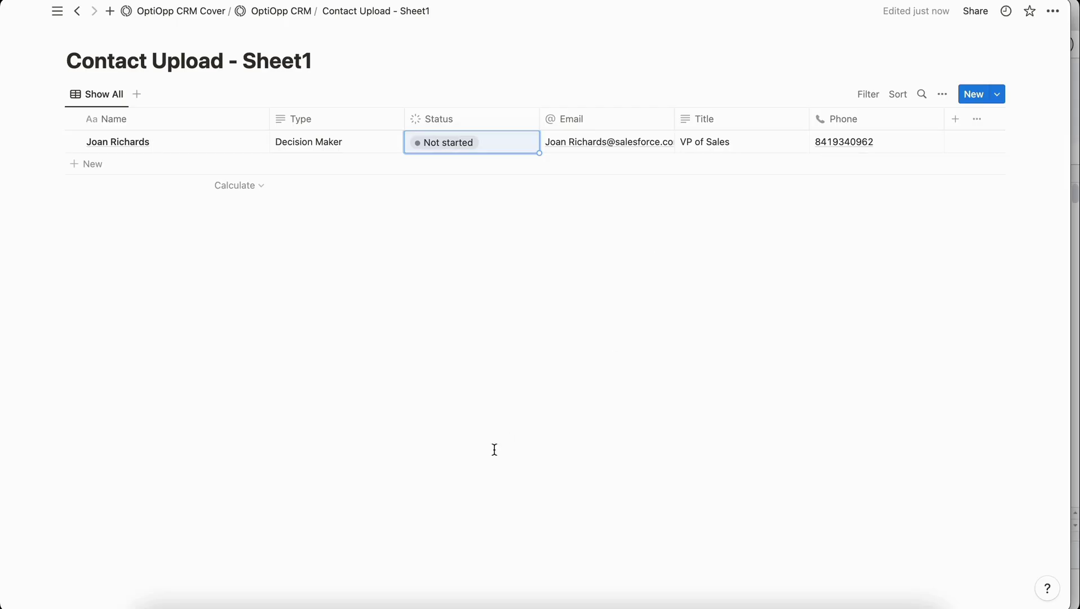
Return to Google Sheets and open the Upload 2 sheet
click(253, 599)
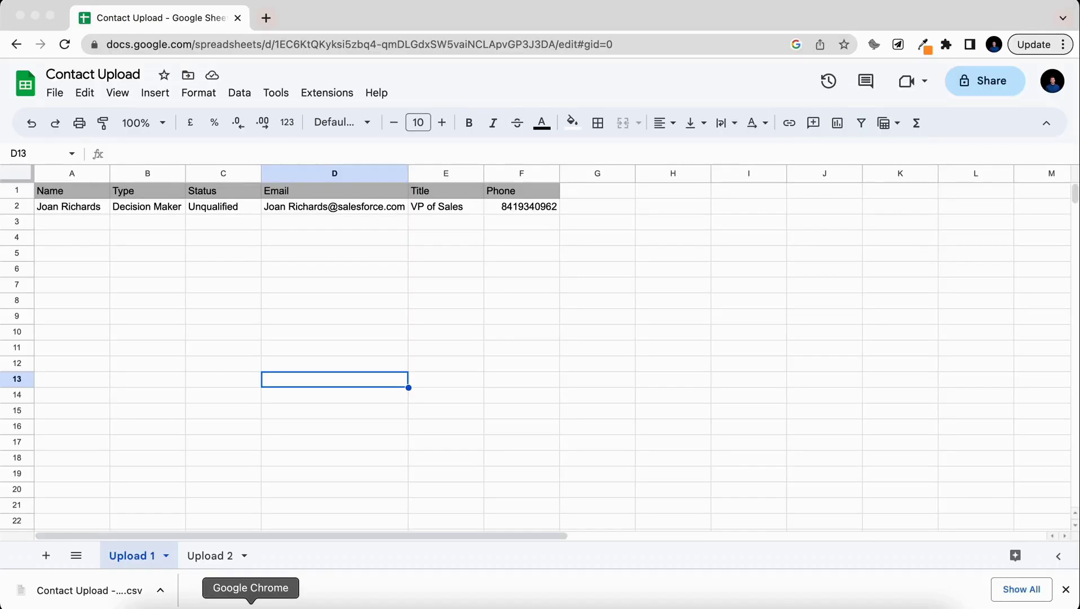
click(212, 556)
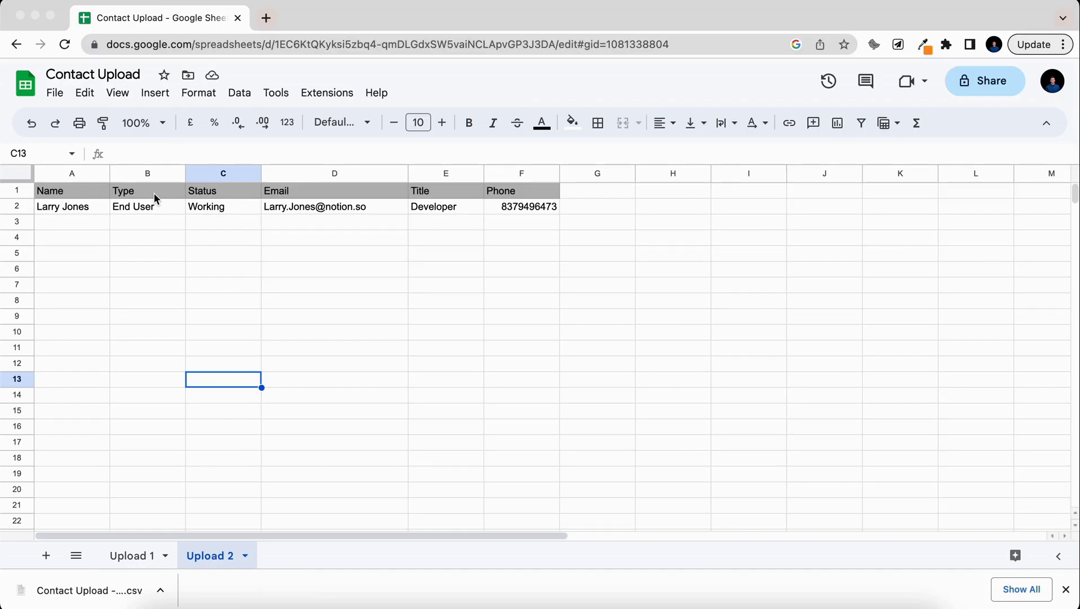
Download the Upload 2 sheet as a Comma-separated values (.csv) file
click(282, 598)
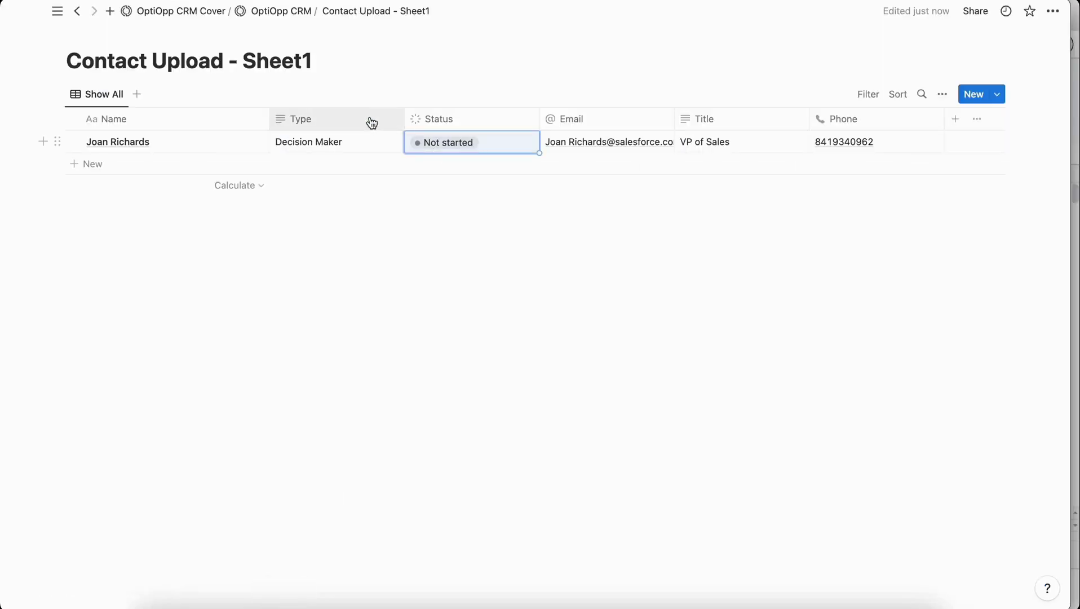
click(955, 119)
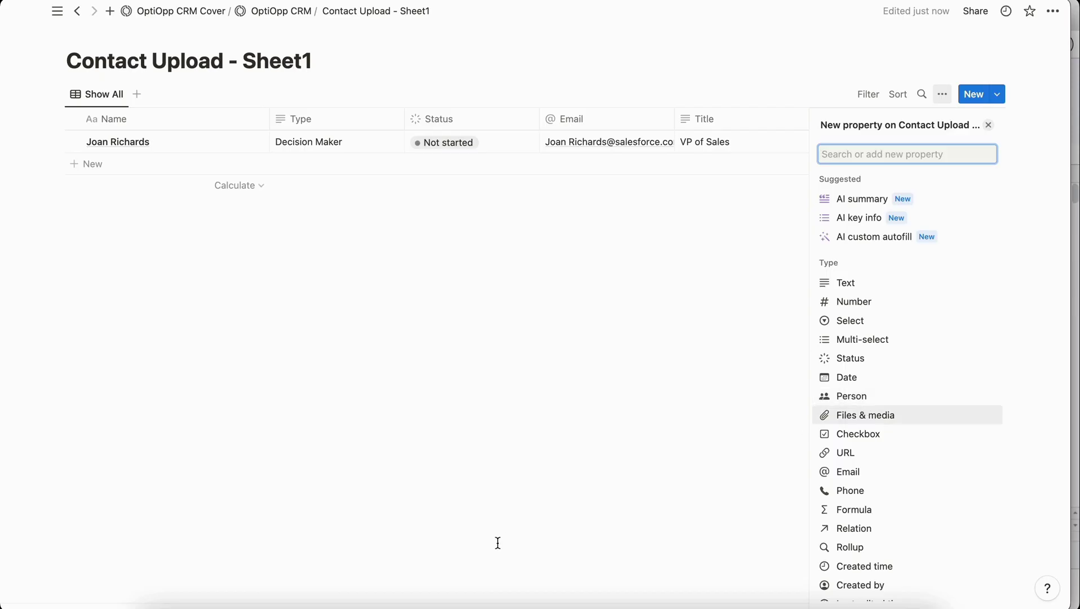
click(249, 599)
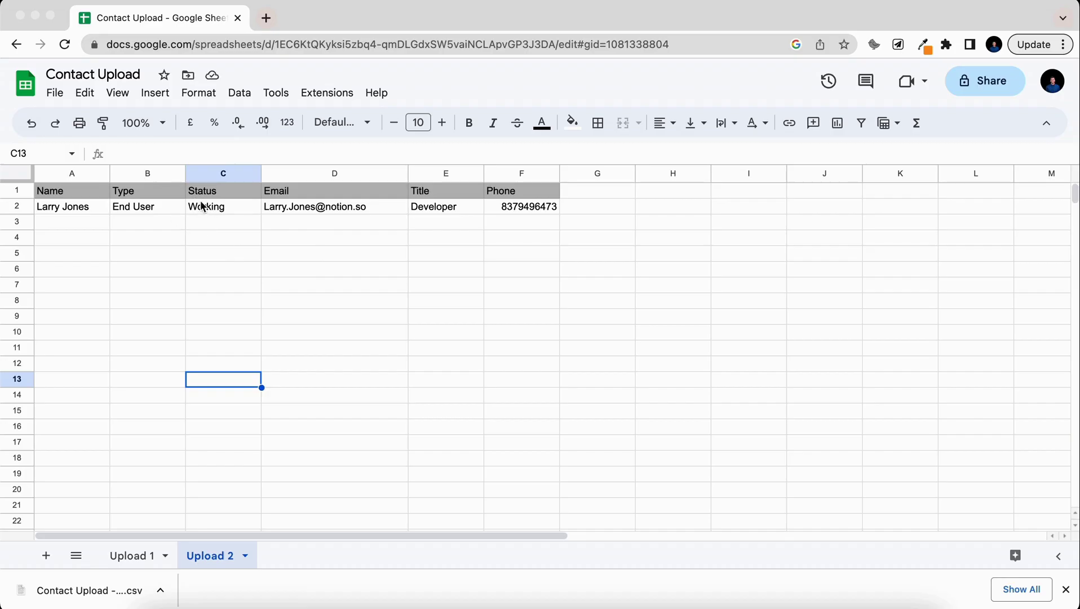
click(55, 92)
mouse_move(157, 240)
mouse_move(129, 279)
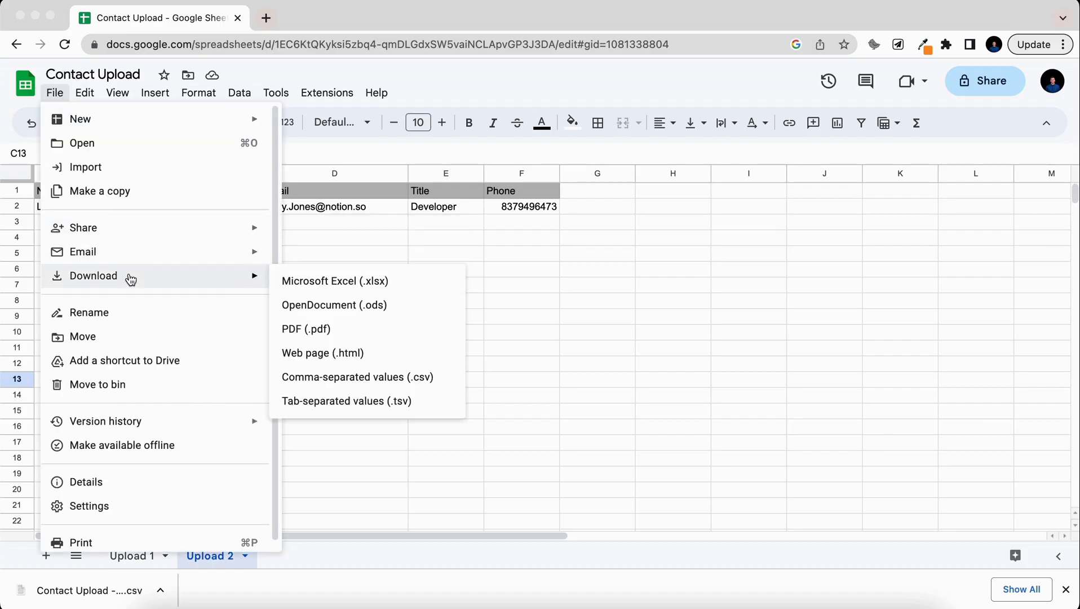
click(362, 380)
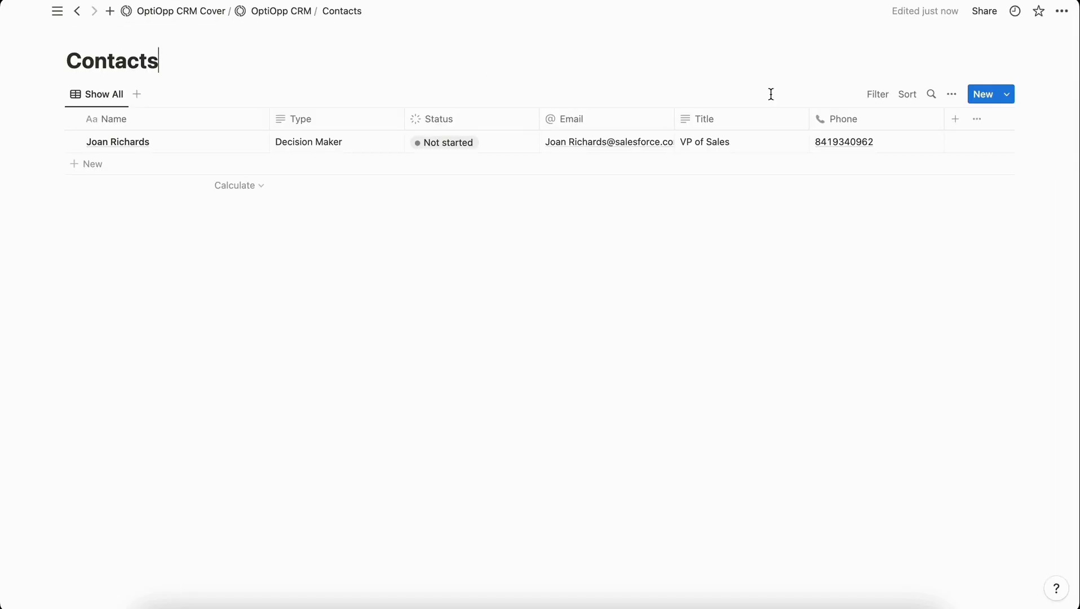
Merge the Upload 2 CSV from the Desktop into the Contacts database
click(1063, 14)
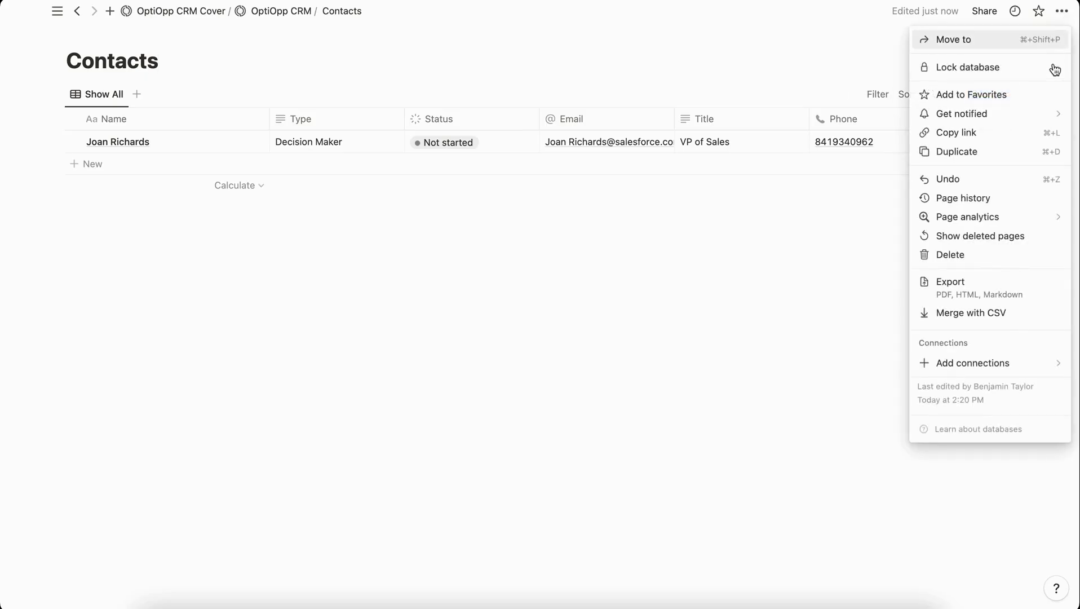
click(997, 312)
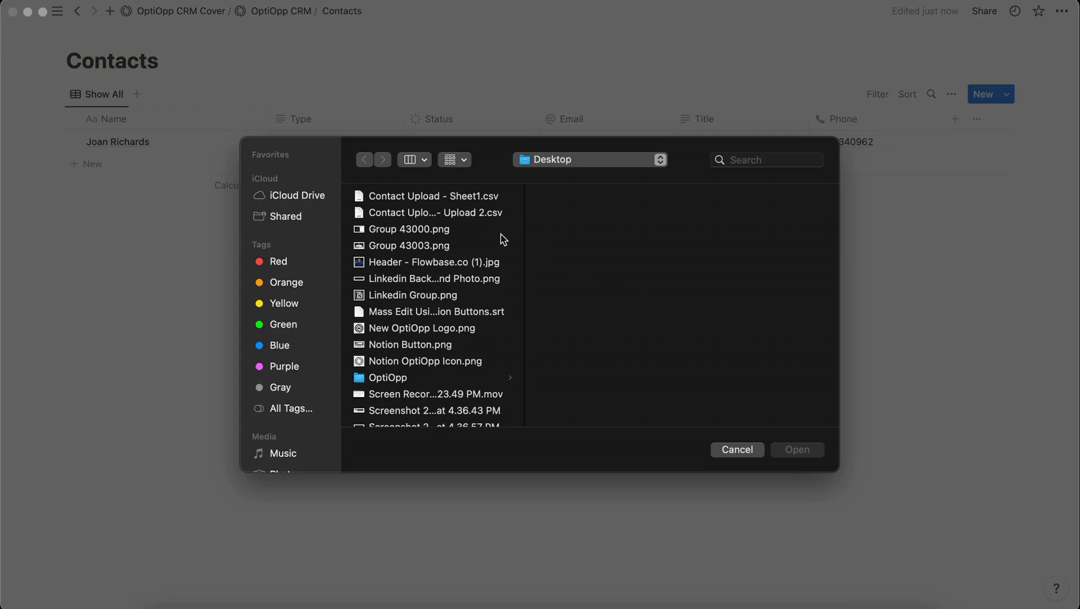
click(461, 214)
click(797, 449)
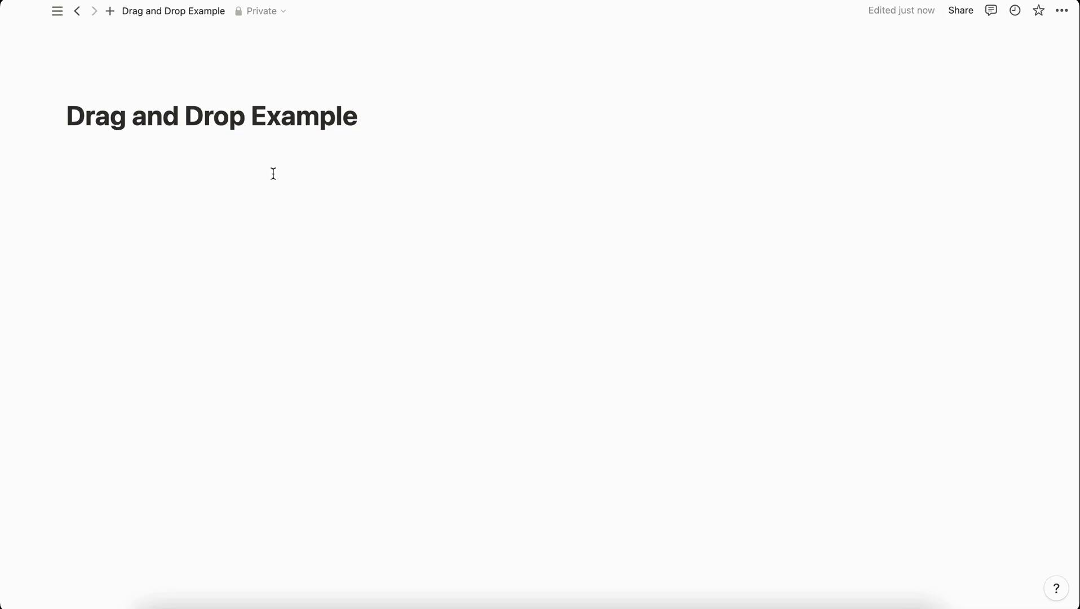
Select and copy cells A1:F2 on the Upload 1 sheet
click(253, 599)
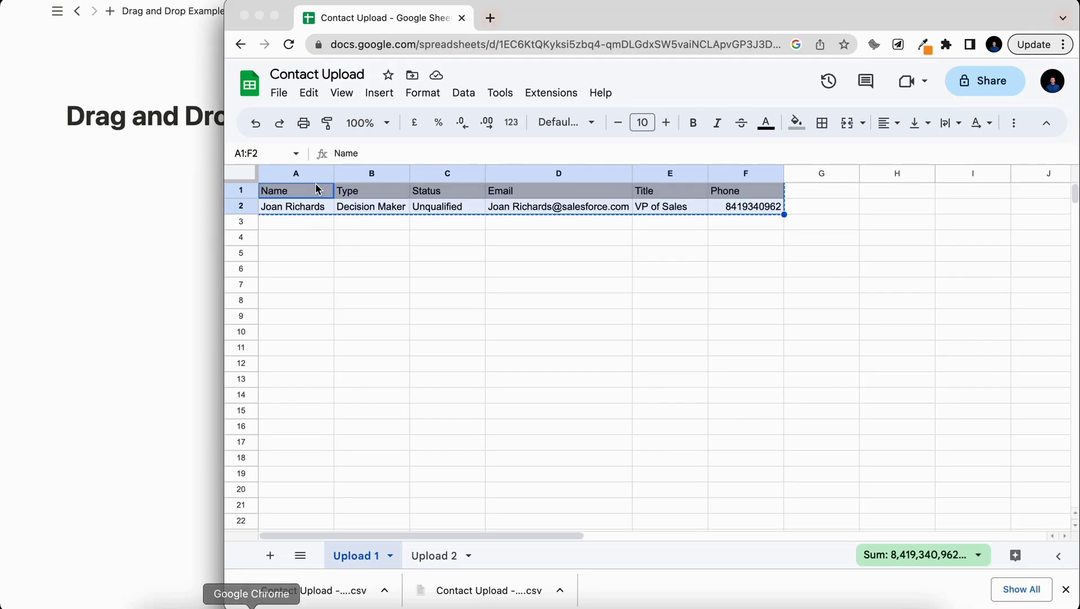
click(366, 254)
drag(266, 192, 730, 208)
key(super+c)
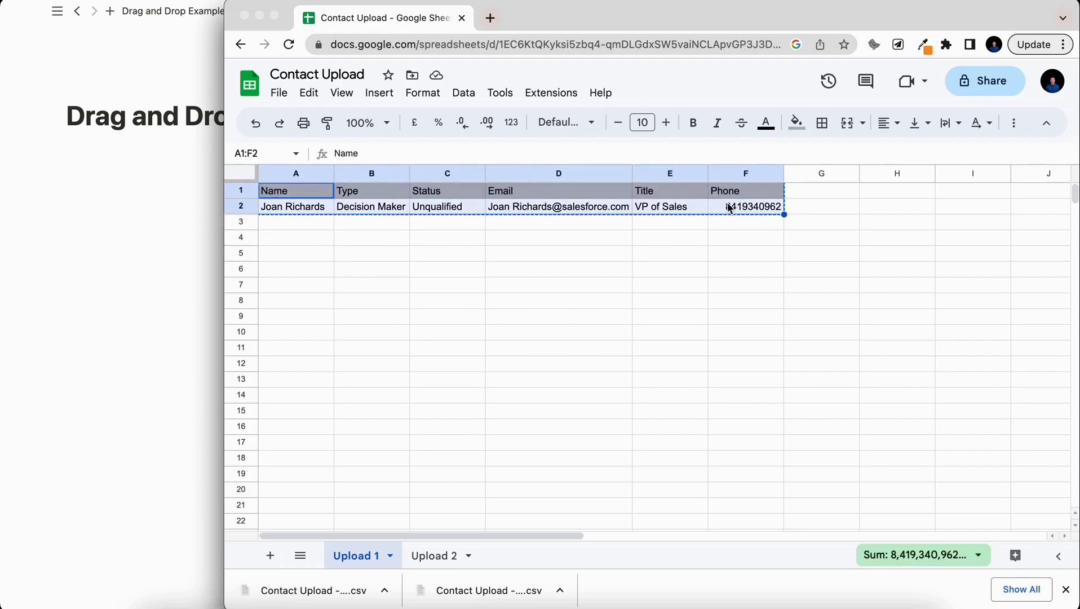
Paste the copied rows on the Drag and Drop Example page and turn them into a database
click(111, 169)
click(97, 153)
key(super+v)
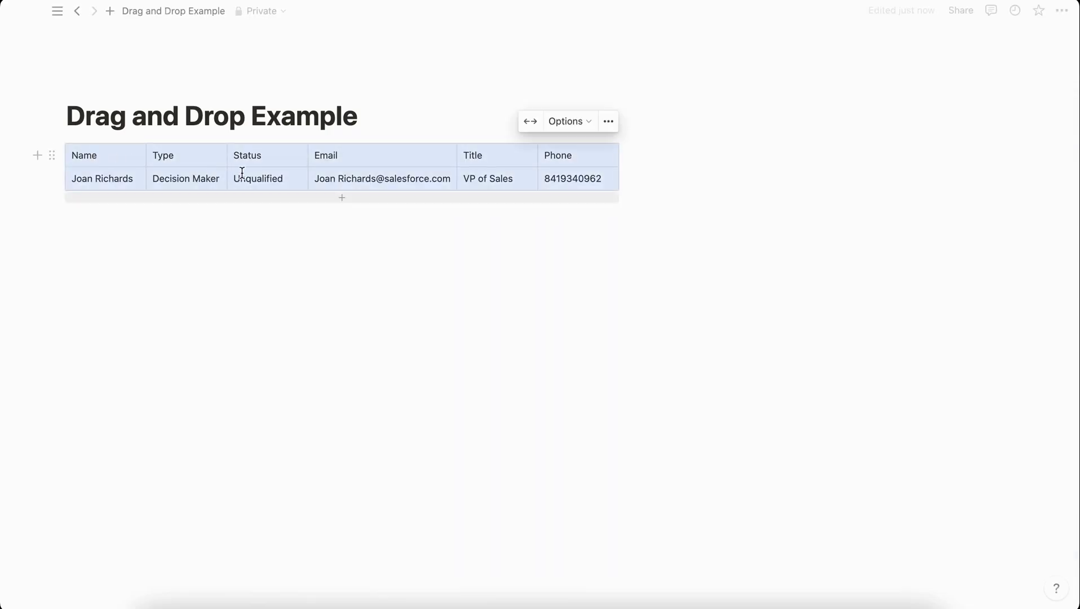
click(52, 155)
click(130, 178)
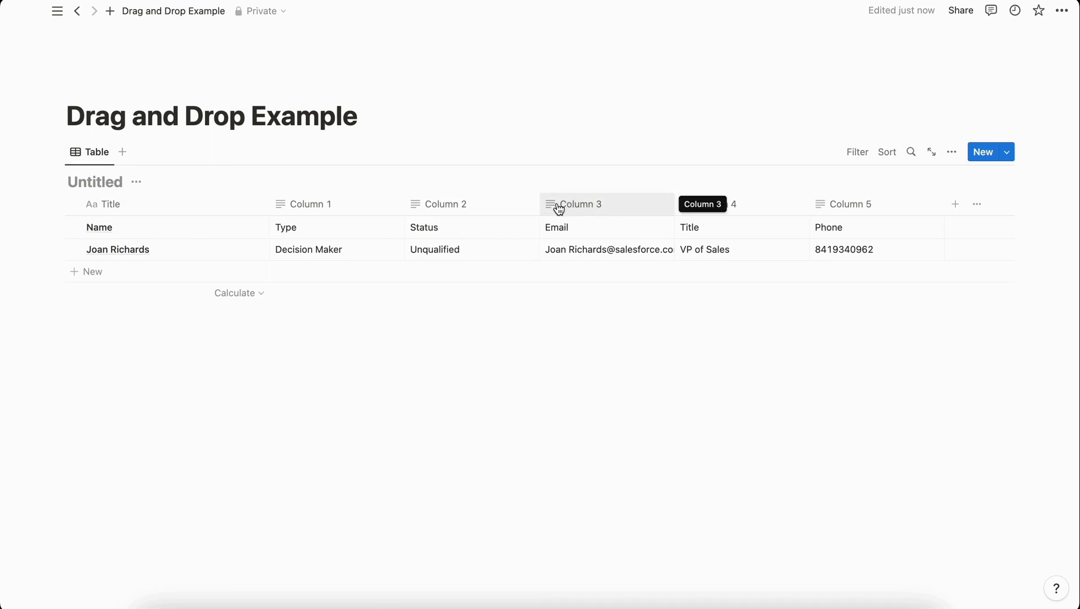
Rename the Title property to 'Name'
click(134, 203)
key(ctrl+a)
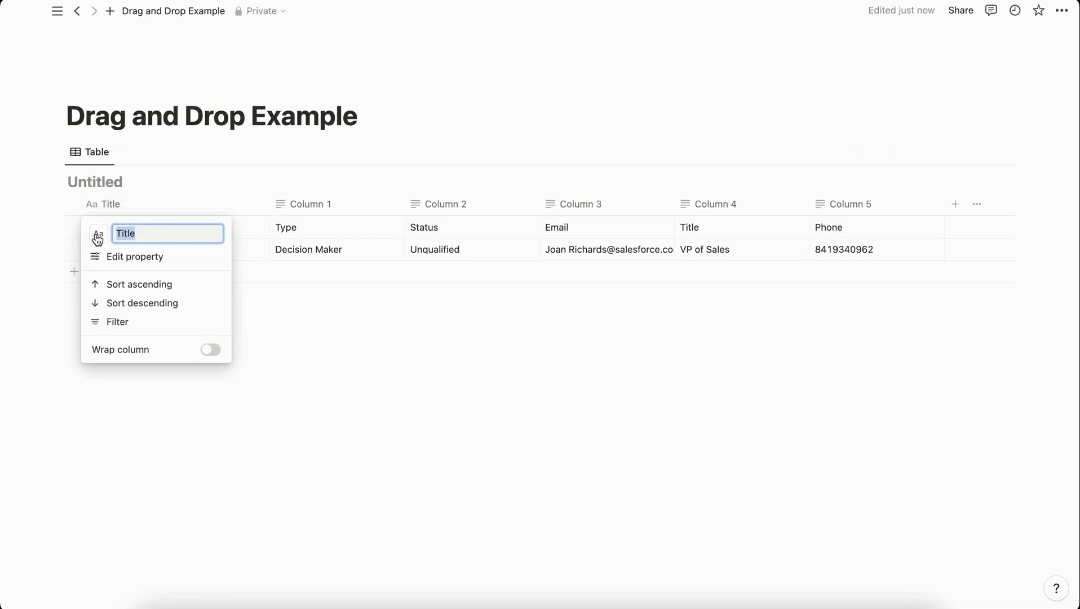
key(BackSpace)
text(Name)
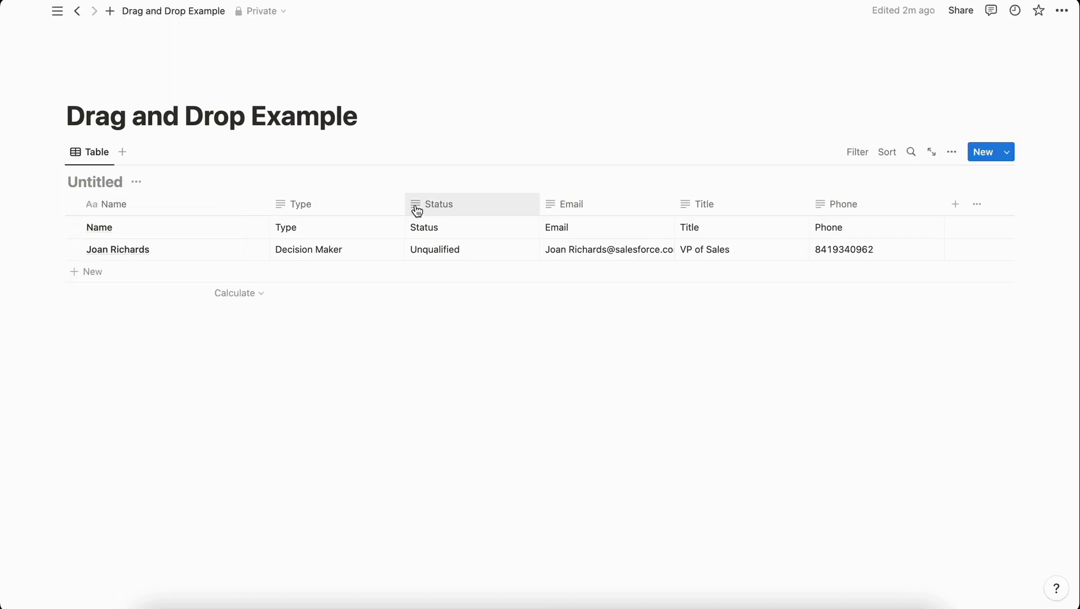
Delete the duplicated header row and hide the database title
click(75, 227)
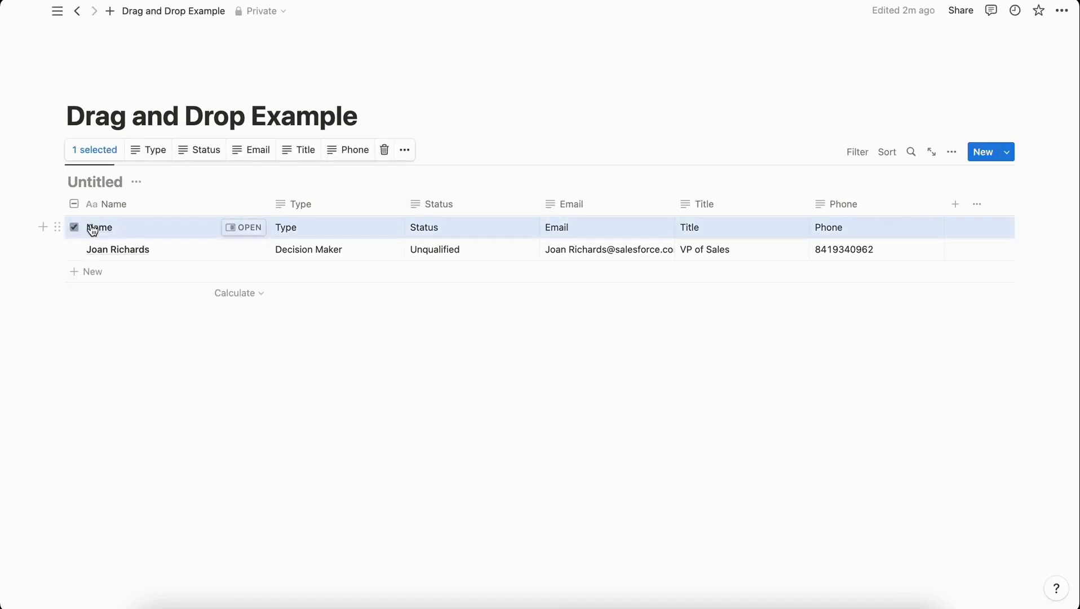
click(384, 150)
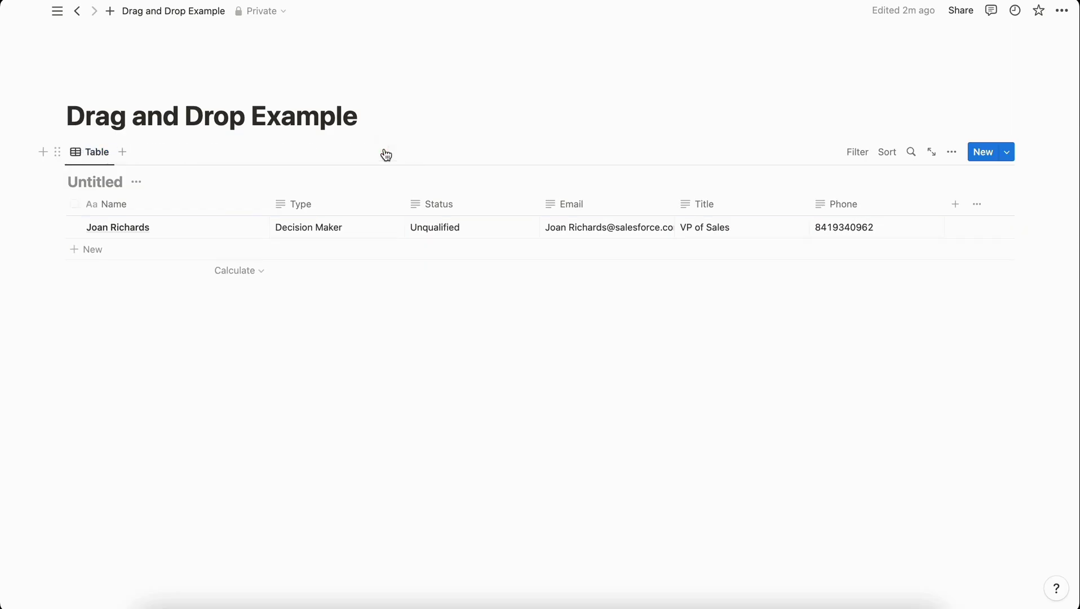
click(136, 182)
click(136, 252)
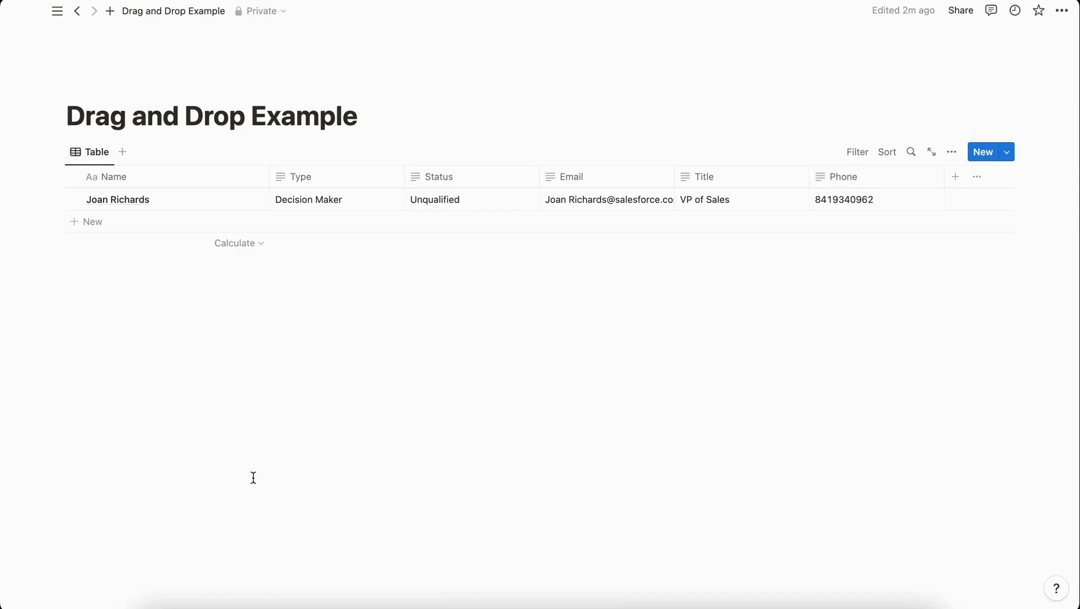
Select and copy cells A1:F2 on the Upload 2 sheet
click(253, 602)
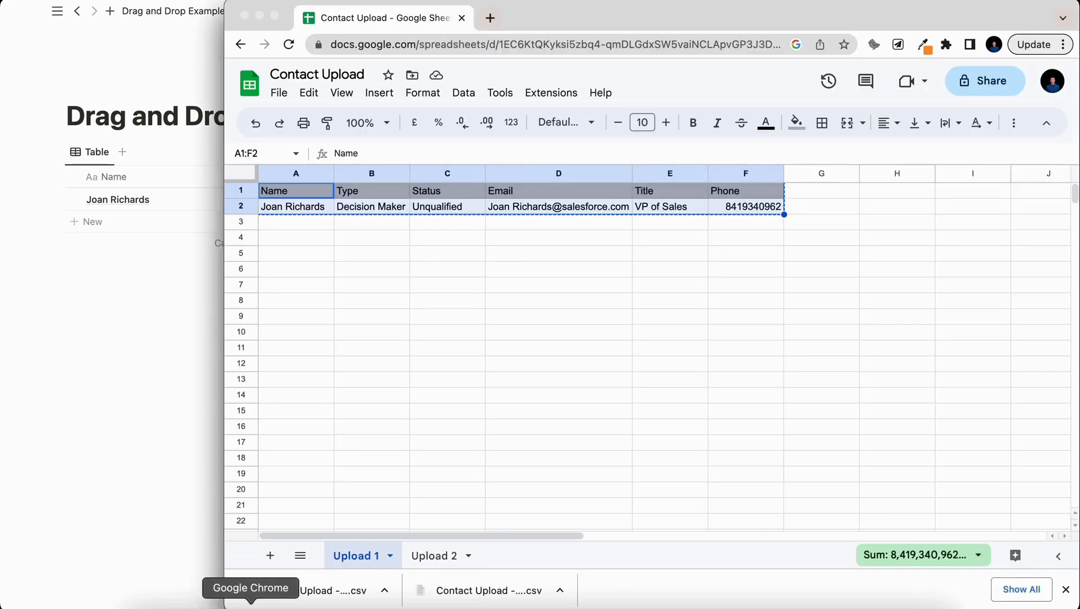
click(434, 555)
click(283, 191)
drag(486, 215, 728, 210)
key(super+c)
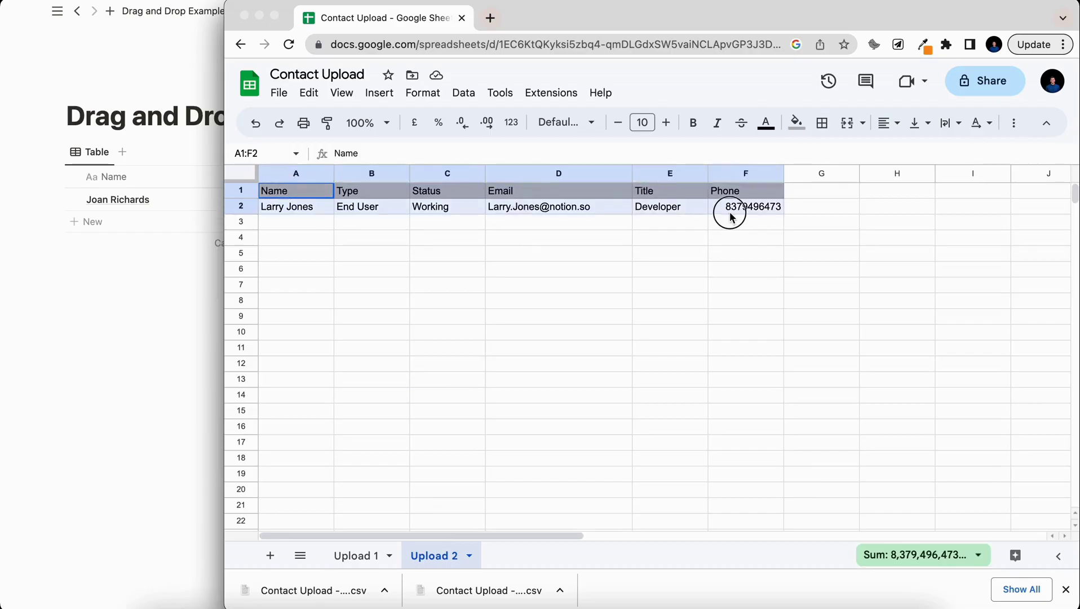
Paste the Upload 2 rows below the table and turn them into a database
click(93, 327)
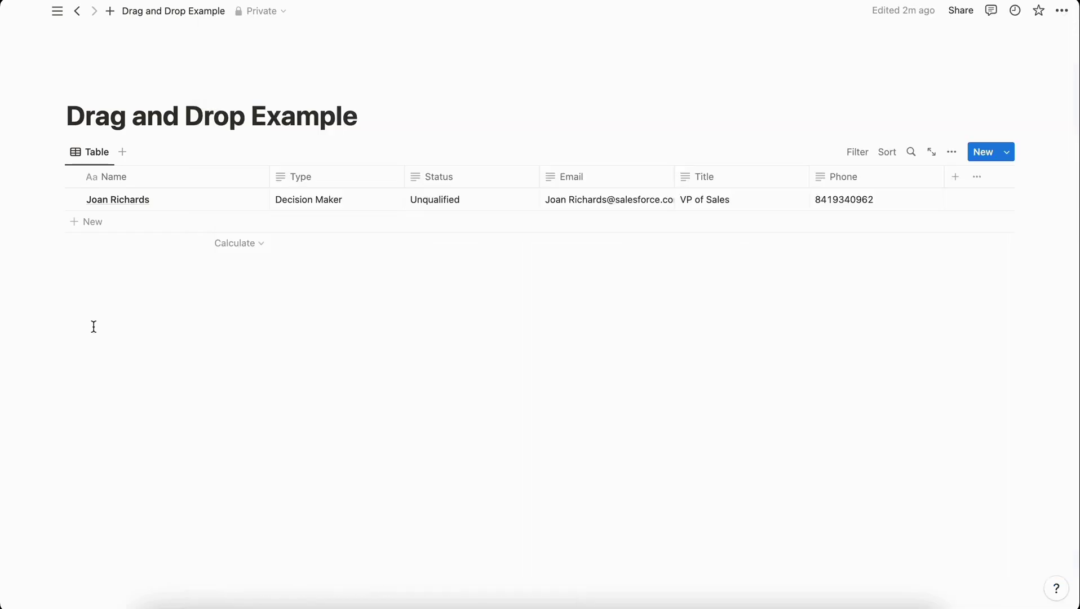
click(93, 293)
key(super+v)
click(52, 311)
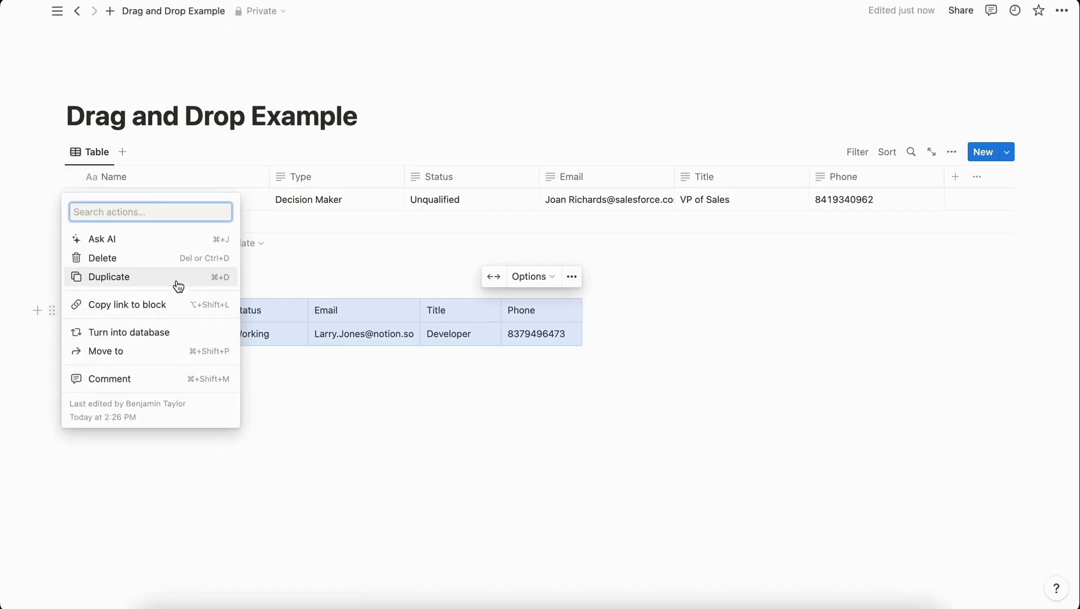
click(129, 332)
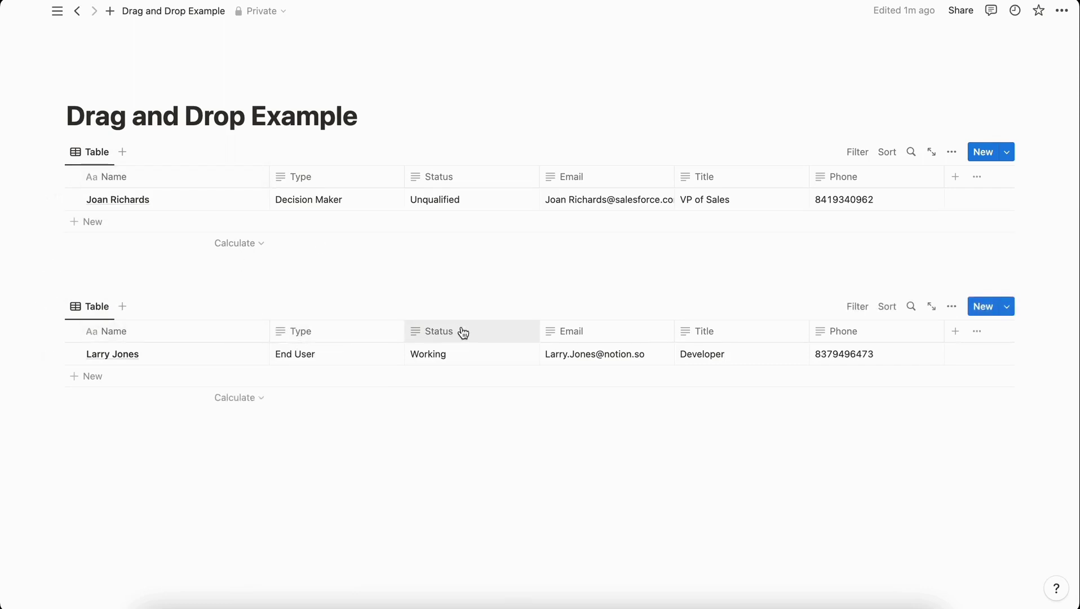
Drag the End User contact row into the top table and delete the empty second table
click(74, 354)
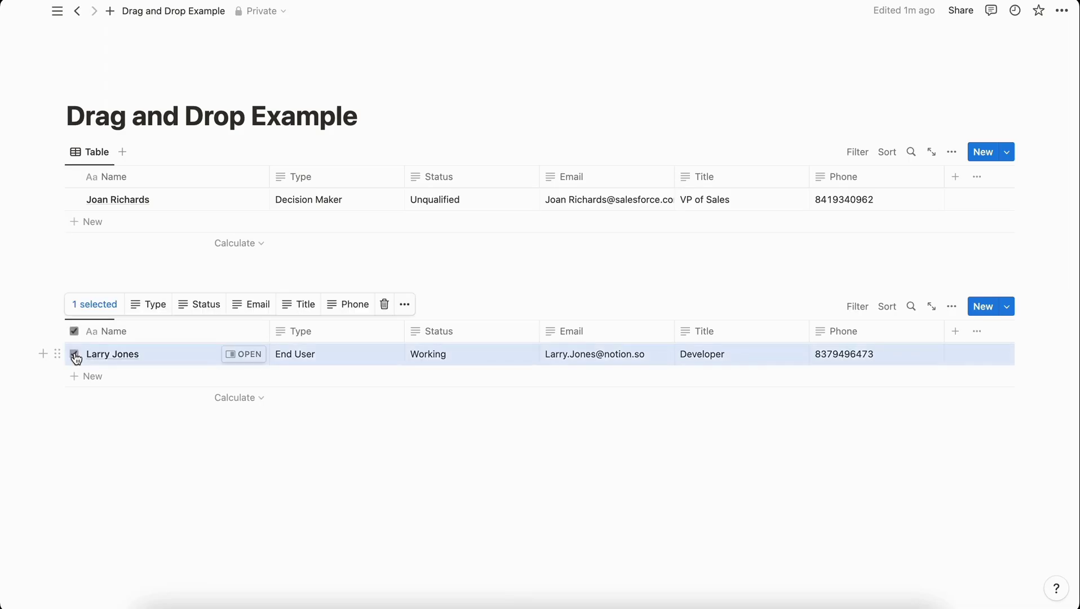
drag(59, 354, 94, 235)
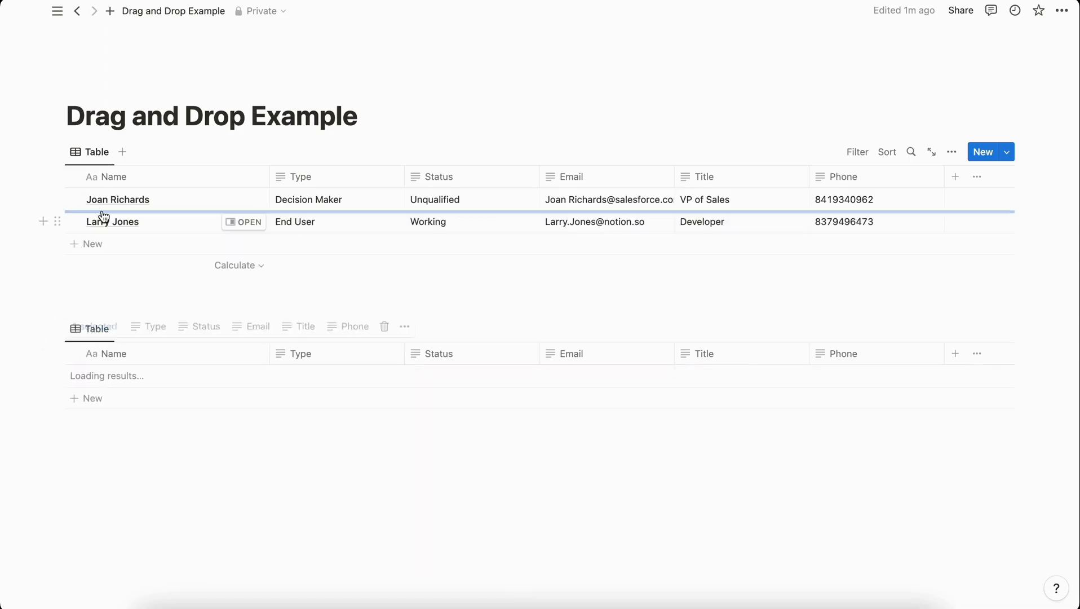
drag(104, 216, 102, 215)
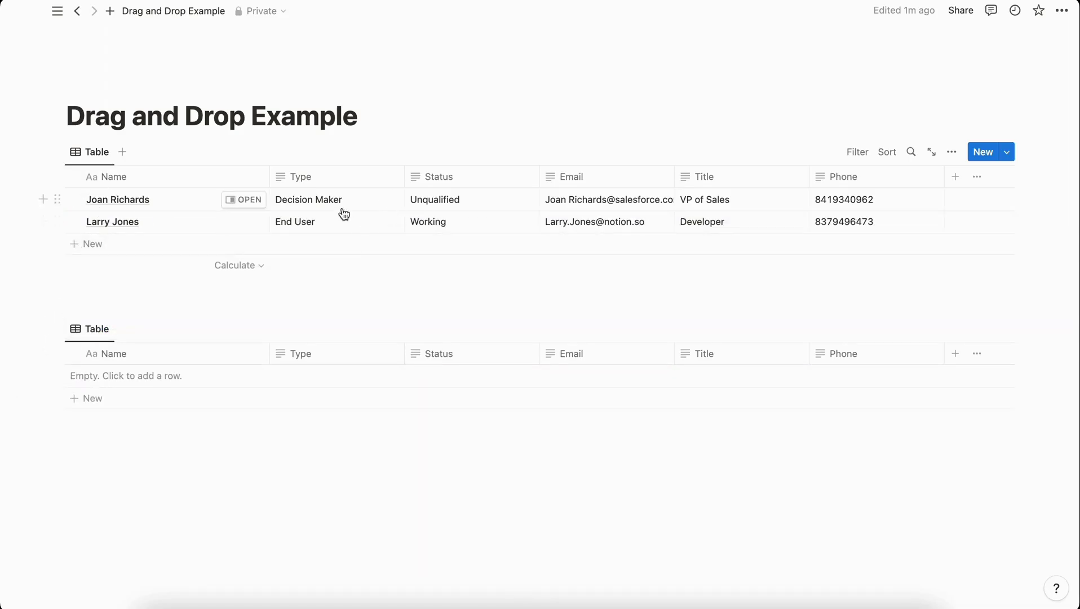
click(58, 329)
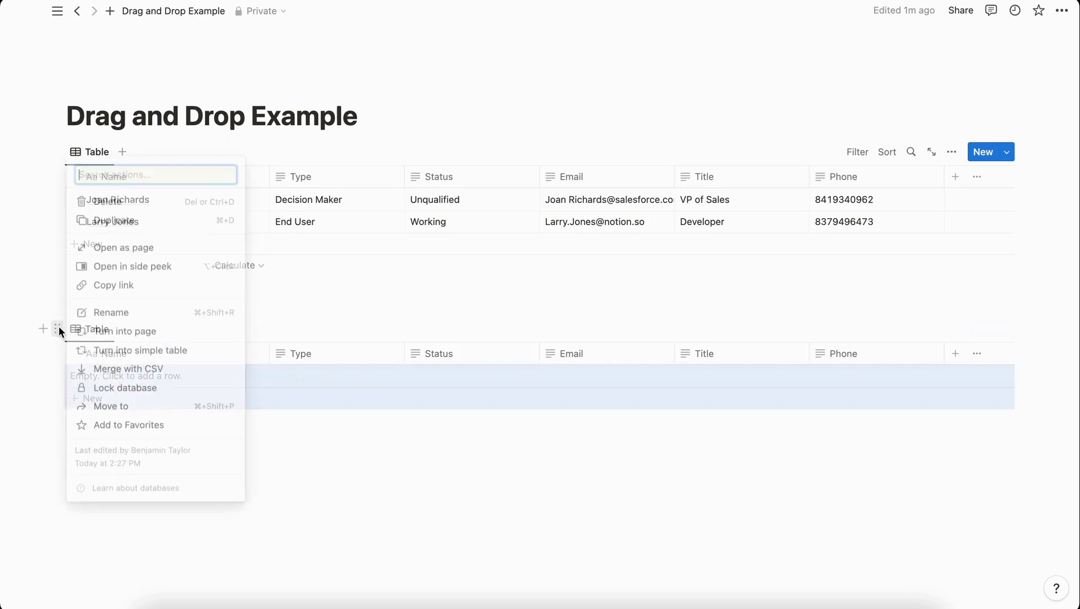
click(128, 201)
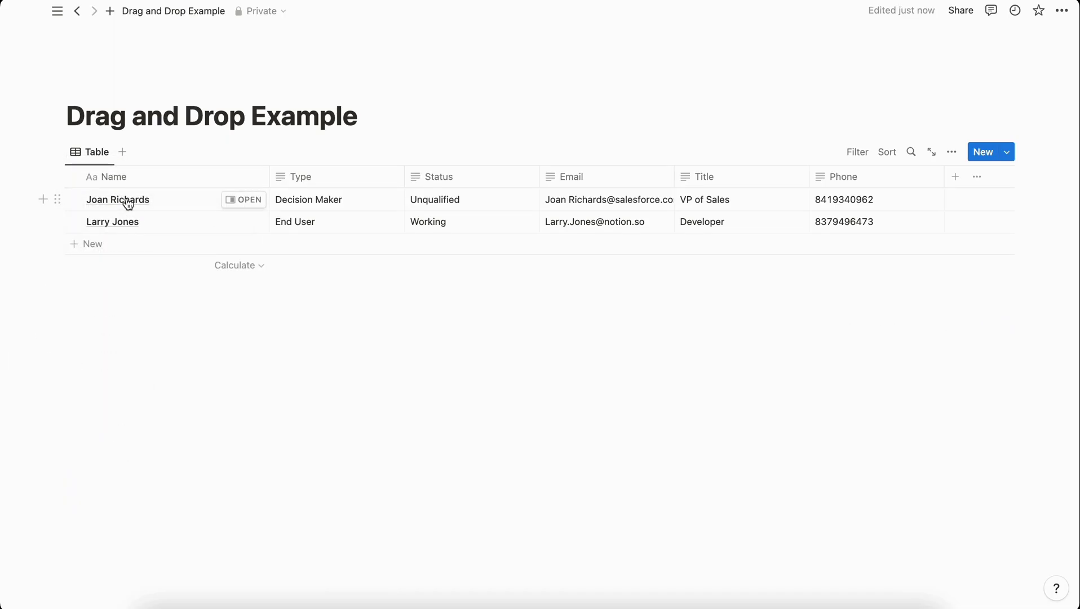